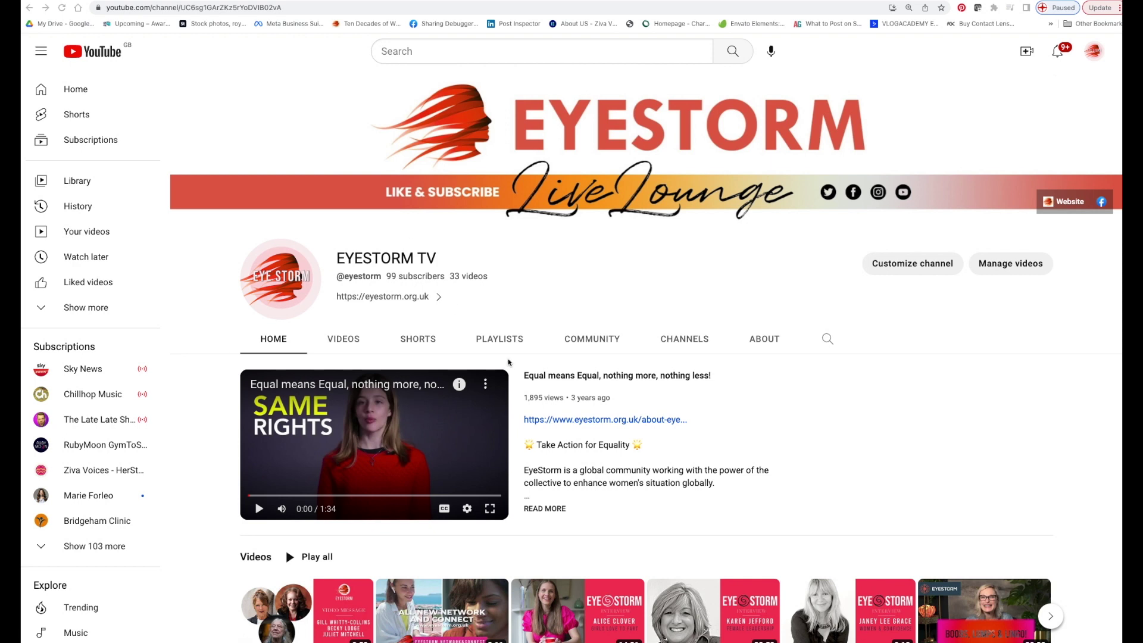
Search Your videos for '3' and open '3 x SIMPLE STEPS TO BECOME MORE VISIBLE ONLINE' for editing.
scroll(616, 391, "down", 2)
scroll(572, 208, "up", 2)
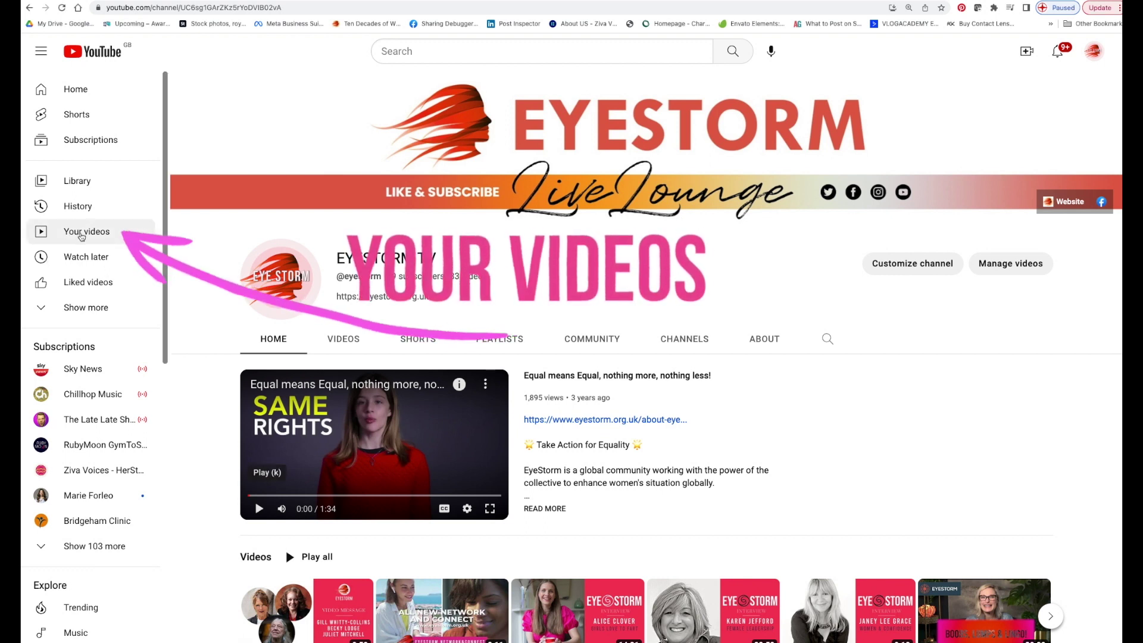
left_click(81, 236)
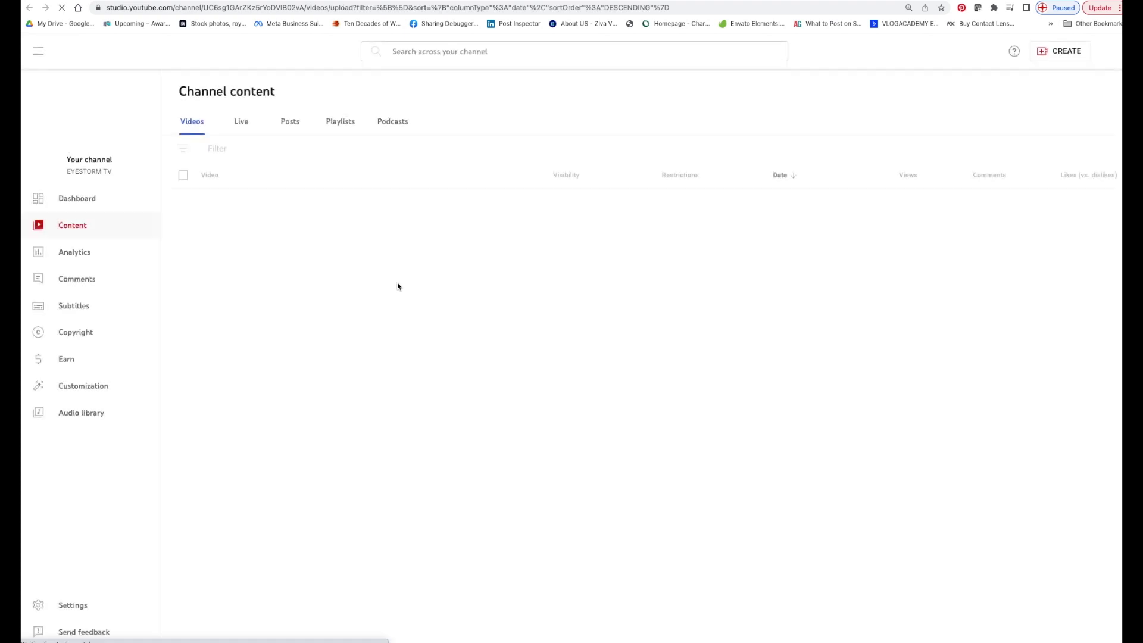
scroll(429, 381, "down", 8)
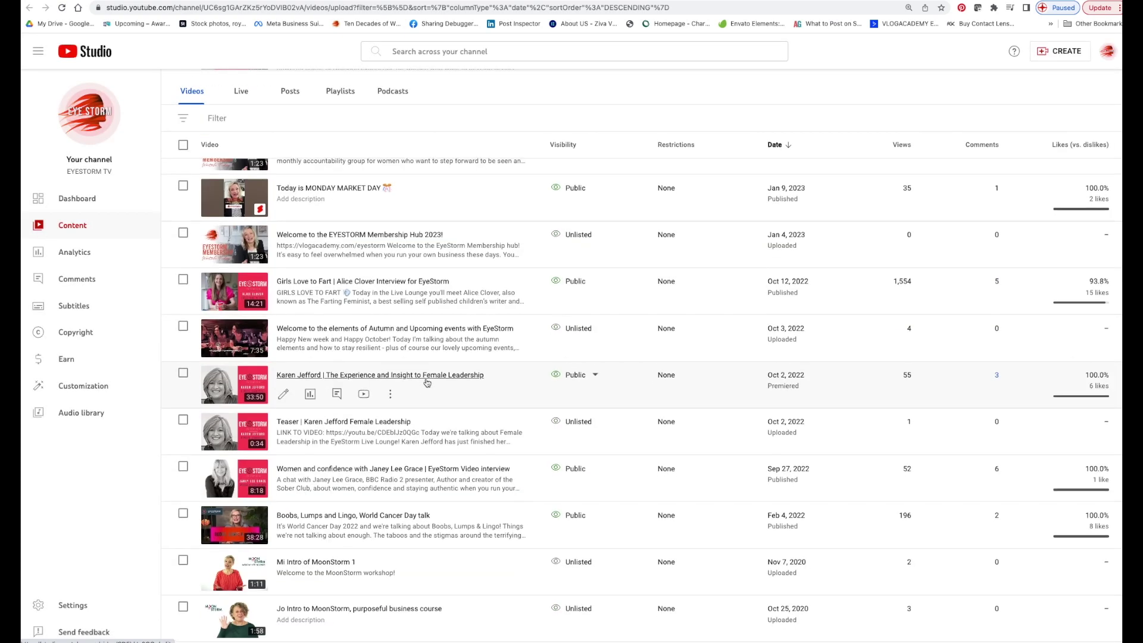
scroll(428, 373, "up", 8)
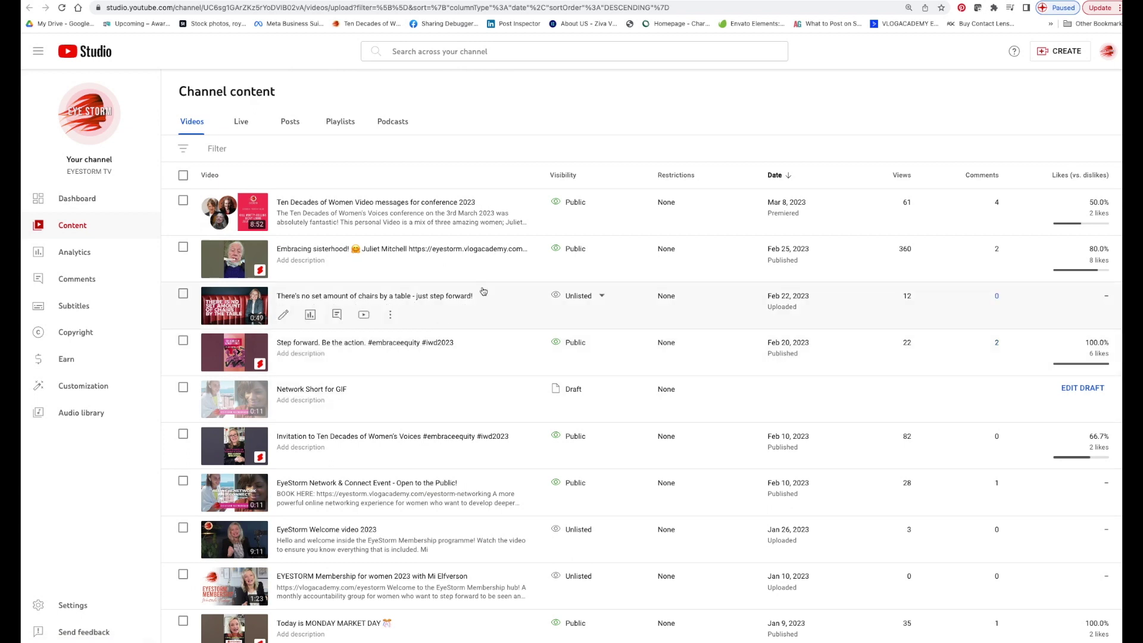
left_click(396, 52)
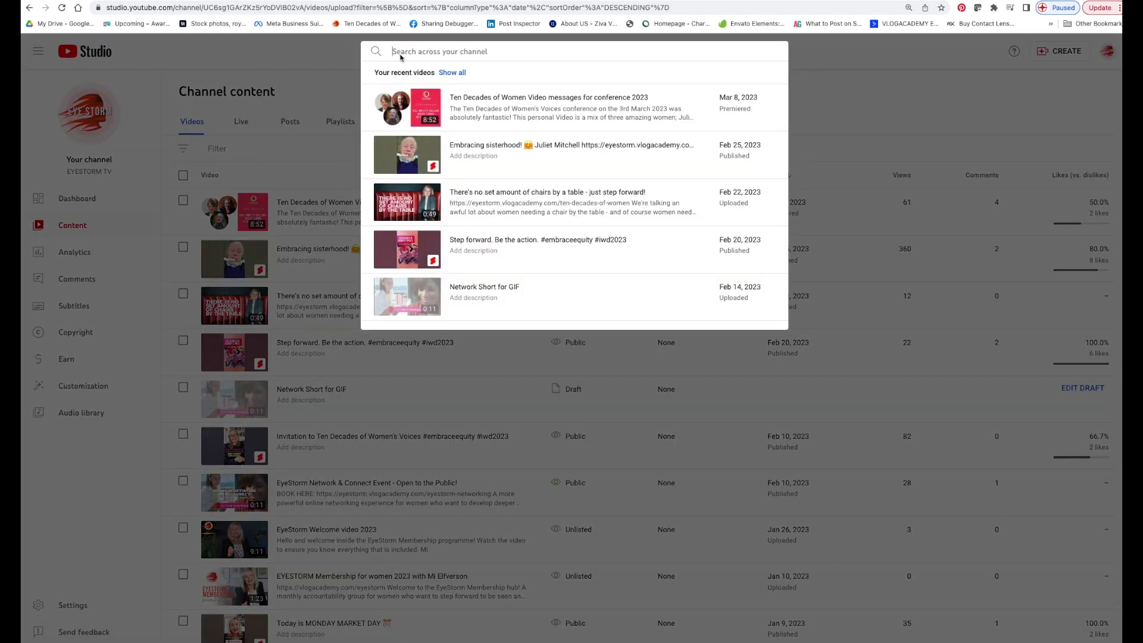
type("3")
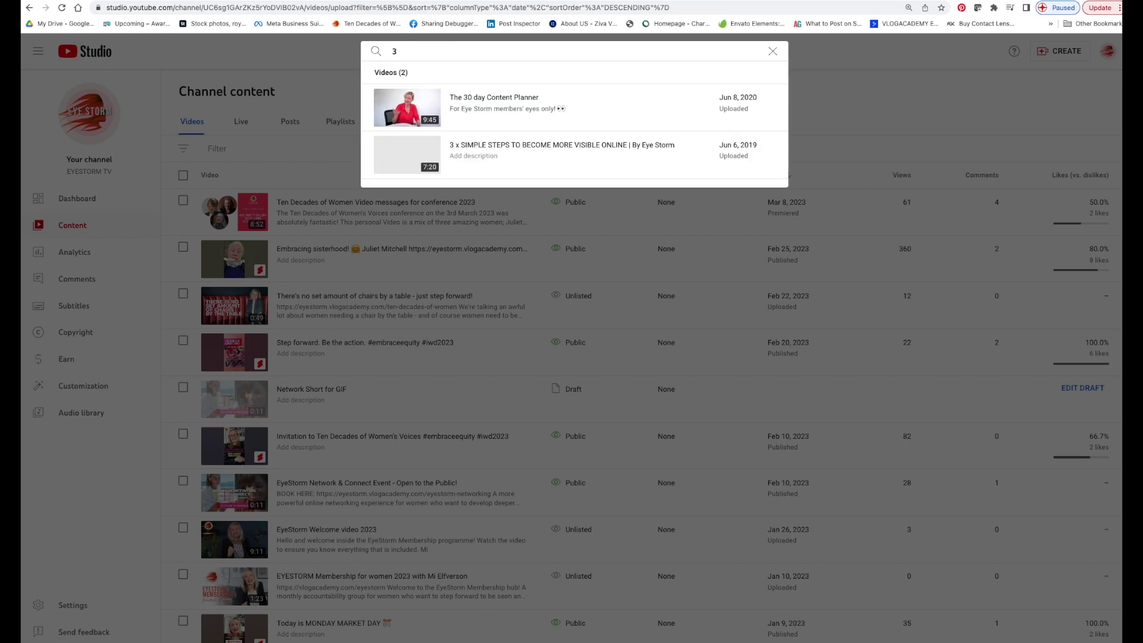
left_click(413, 152)
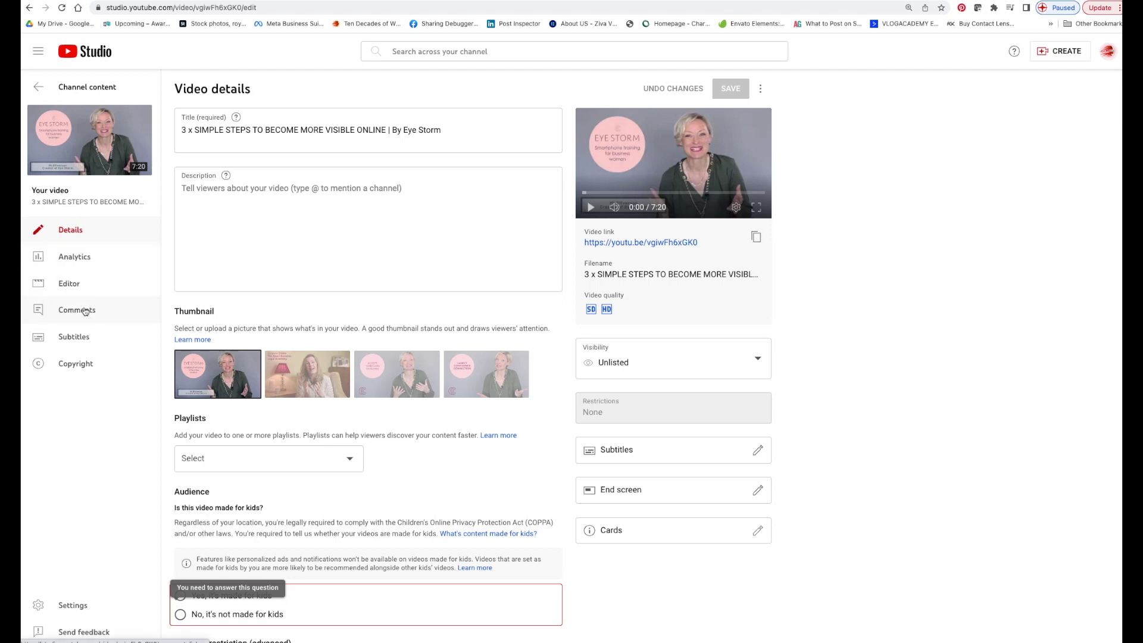
Open the video's Subtitles page to list the English (Automatic) and English (United Kingdom) tracks.
left_click(75, 337)
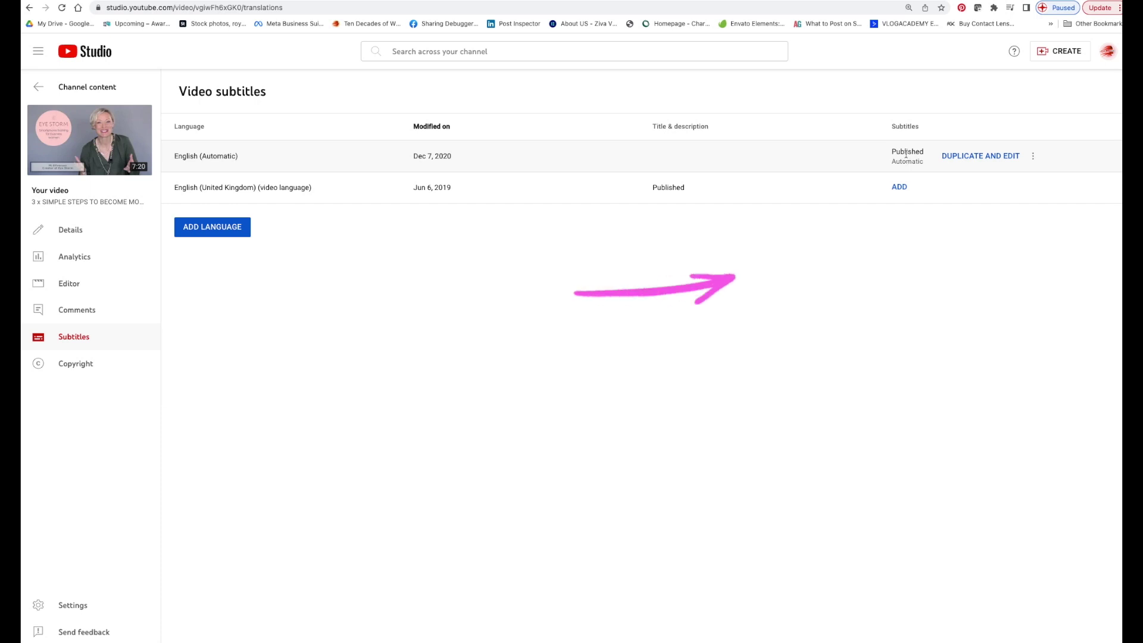
Duplicate the English (Automatic) subtitles for editing and put the caret near 'ice' on the first line.
left_click(976, 156)
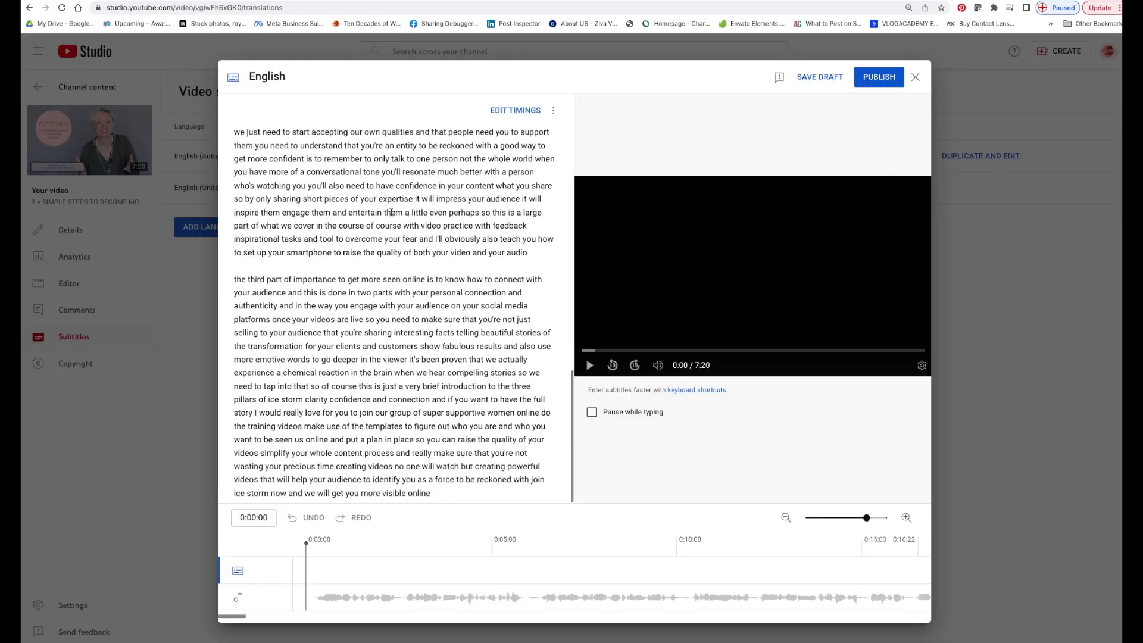
scroll(391, 213, "up", 15)
scroll(442, 289, "down", 2)
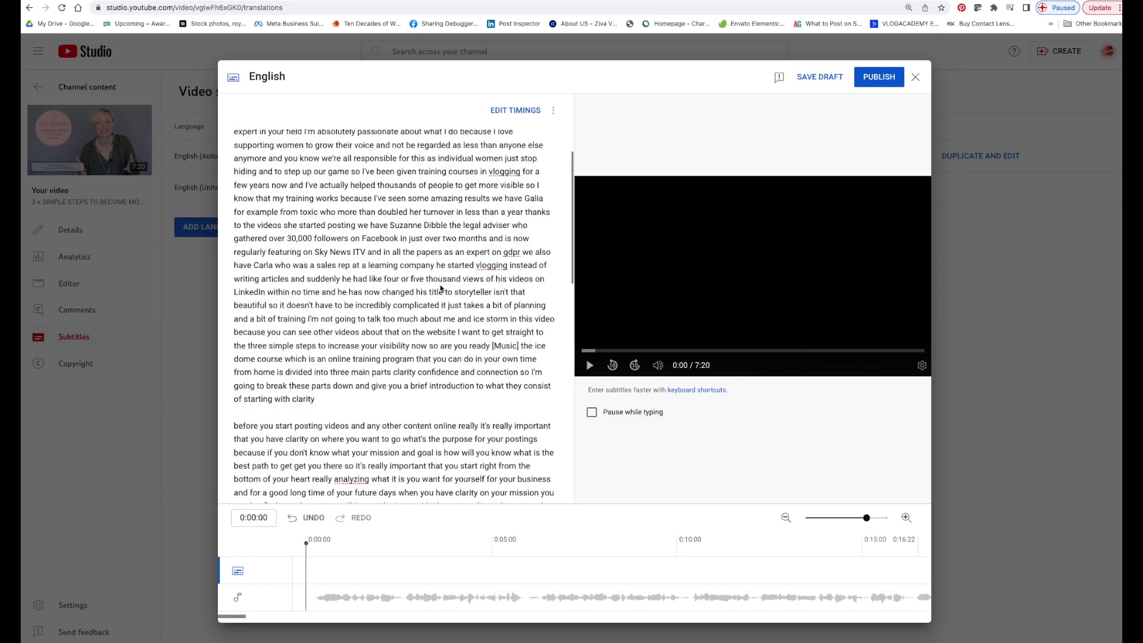
scroll(442, 288, "down", 10)
scroll(445, 287, "up", 10)
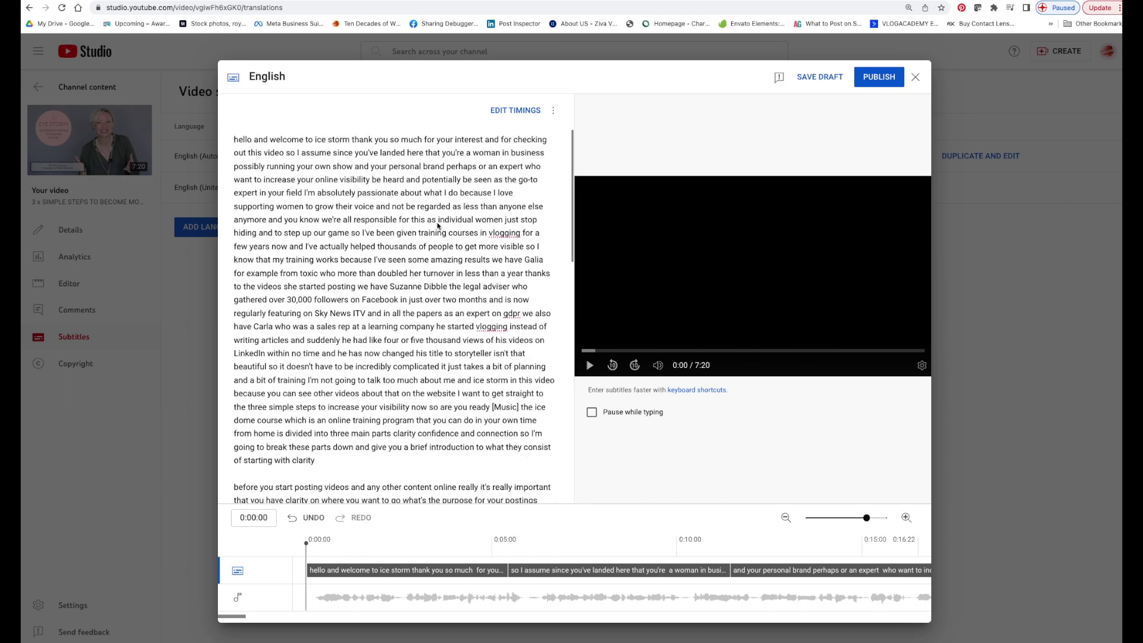
left_click(401, 167)
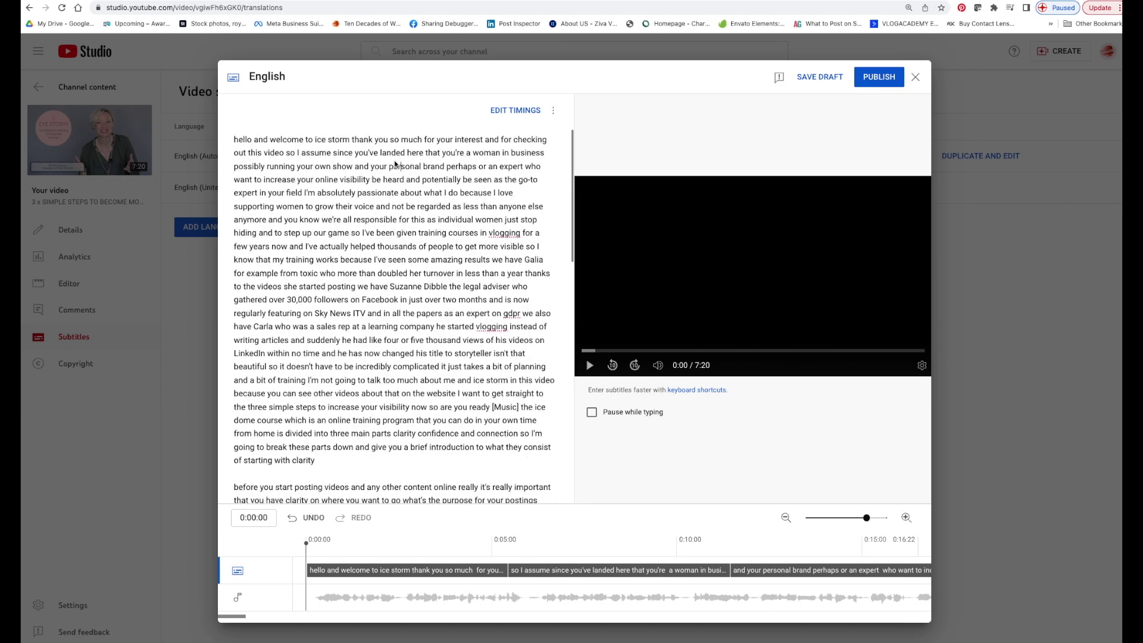
left_click(315, 142)
Replace 'ice storm' with 'EyeStorm' on the first line and play the preview to check it.
double_click(327, 142)
type("Eye")
key("Delete")
type("S")
key("Delete")
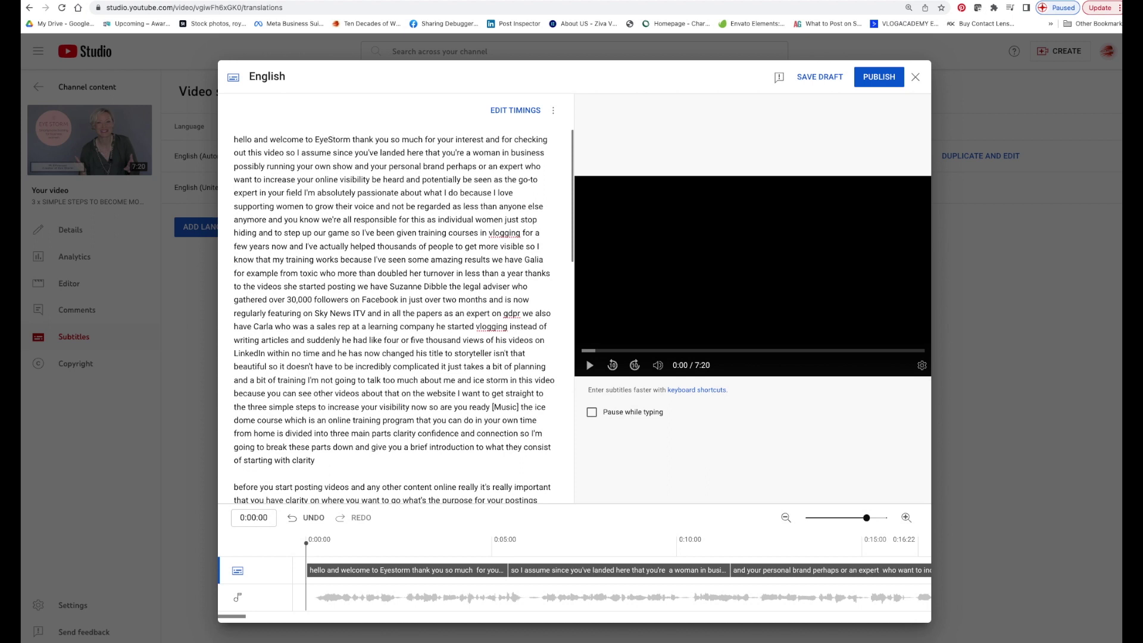
left_click(589, 365)
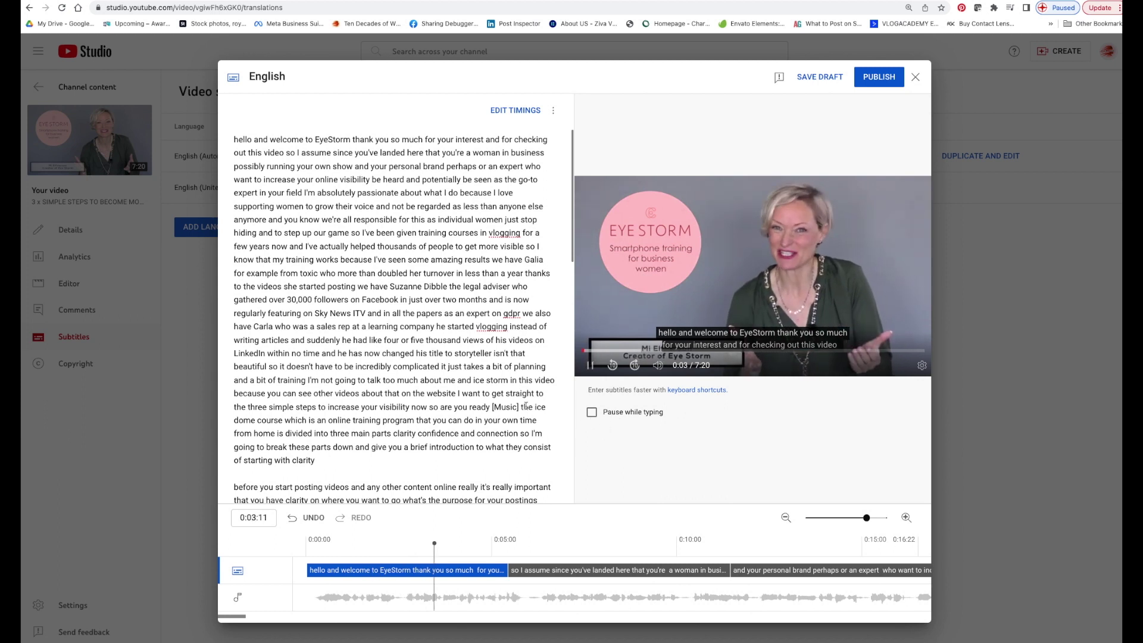
left_click(591, 365)
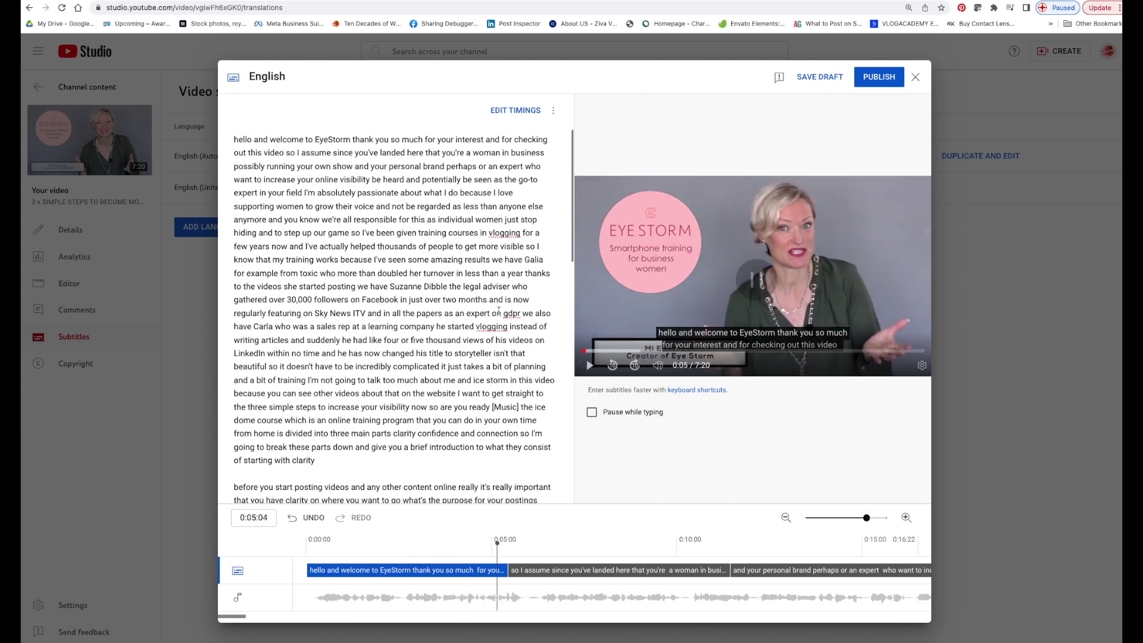
Rework the line to read 'Hello and welcome to EyeStorm' with a capital H, then resume the preview.
left_click_drag(329, 143, 309, 144)
type("ice")
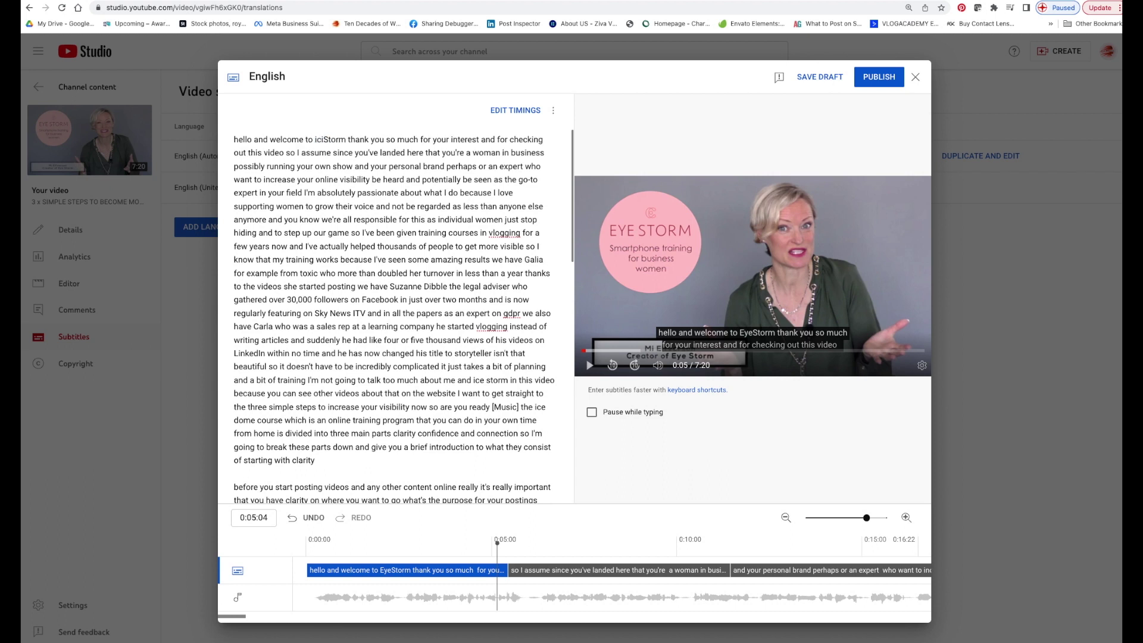
key("Return")
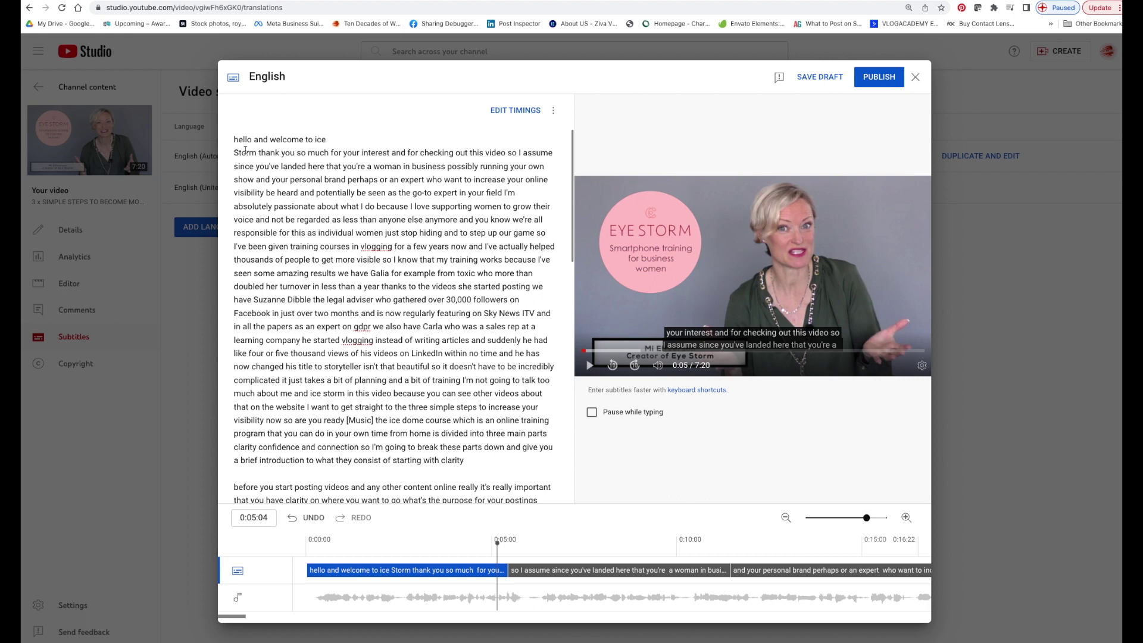
key("BackSpace")
key("BackSpace")
key("BackSpace")
key("BackSpace")
key("BackSpace")
type("Ey")
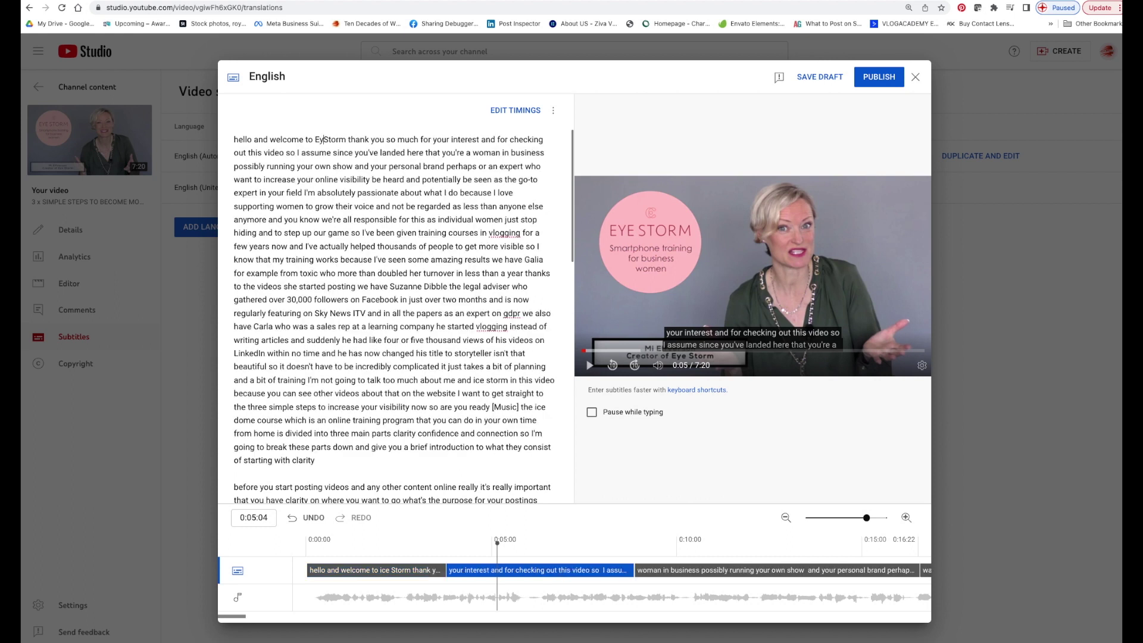
type("e")
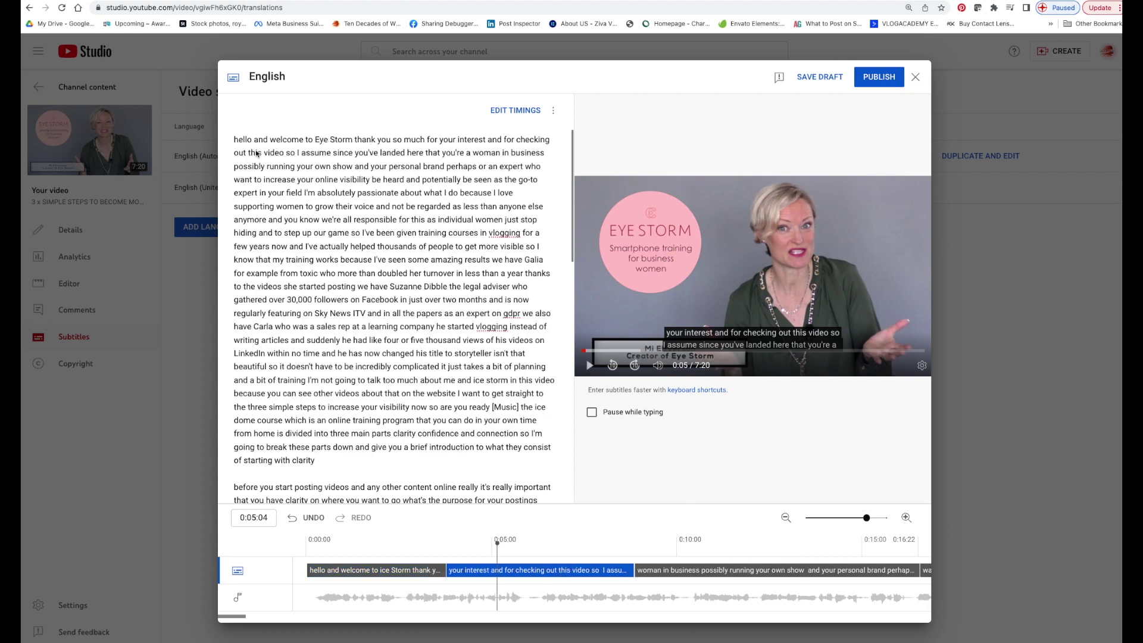
key("BackSpace")
left_click(238, 140)
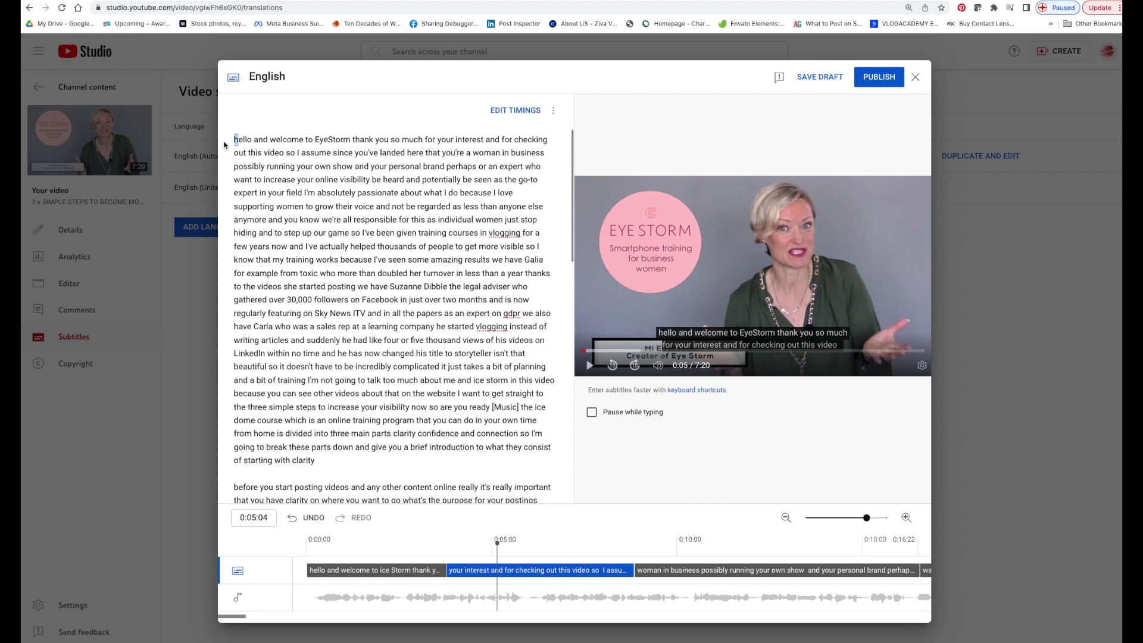
key("BackSpace")
type("H")
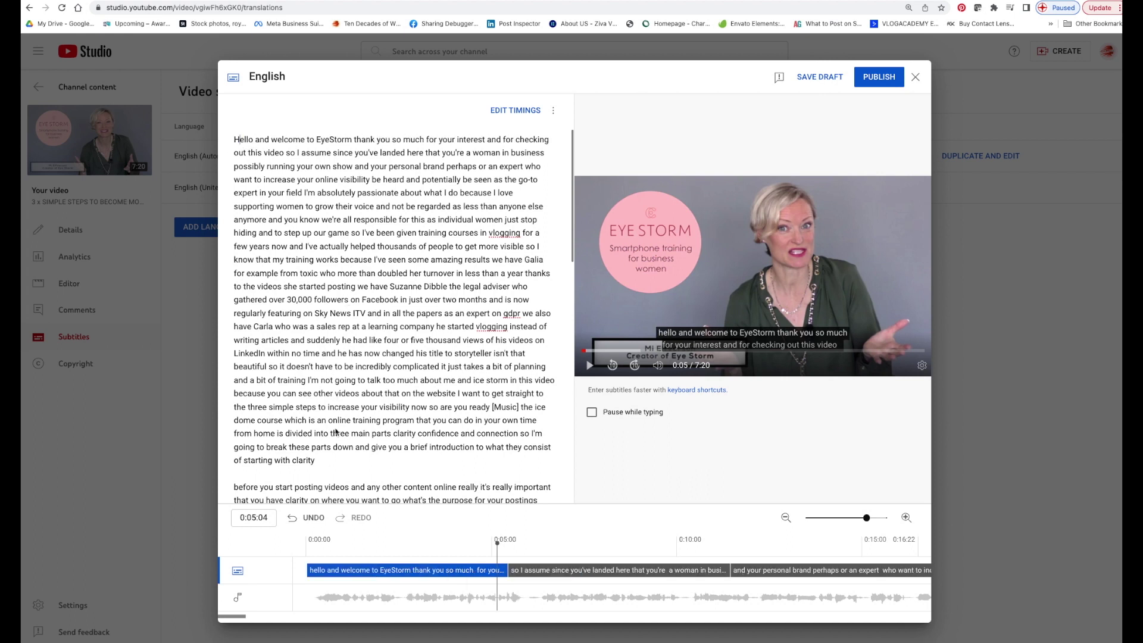
left_click(589, 365)
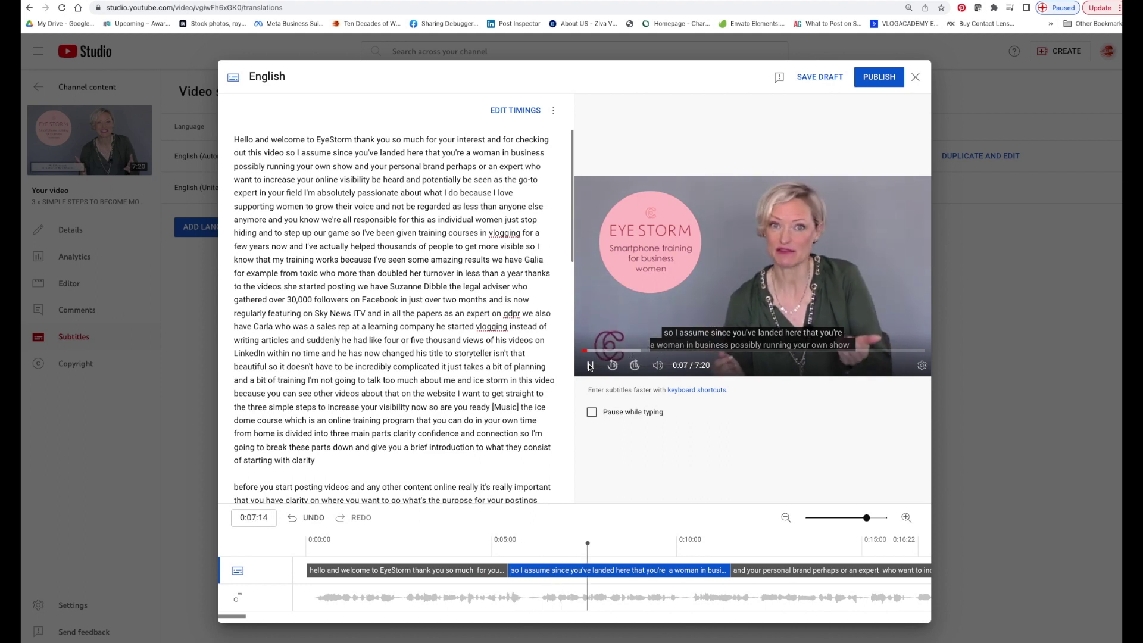
Toggle Pause while typing on and off, scroll through the transcript, and close the subtitle editor.
left_click(591, 413)
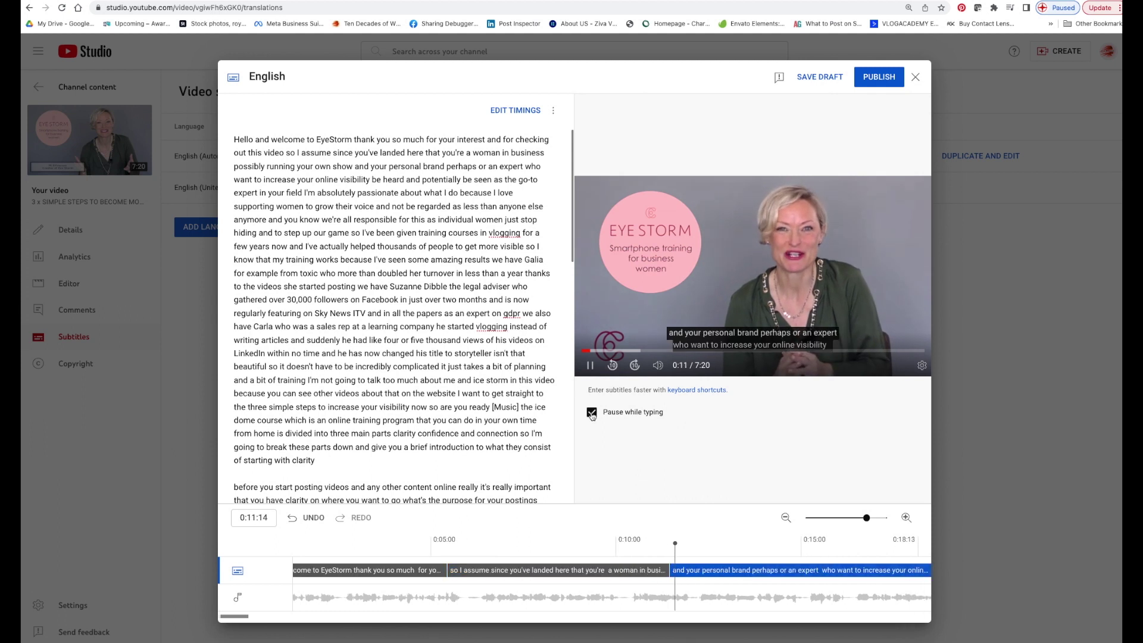
left_click(592, 413)
left_click(426, 207)
scroll(374, 223, "down", 20)
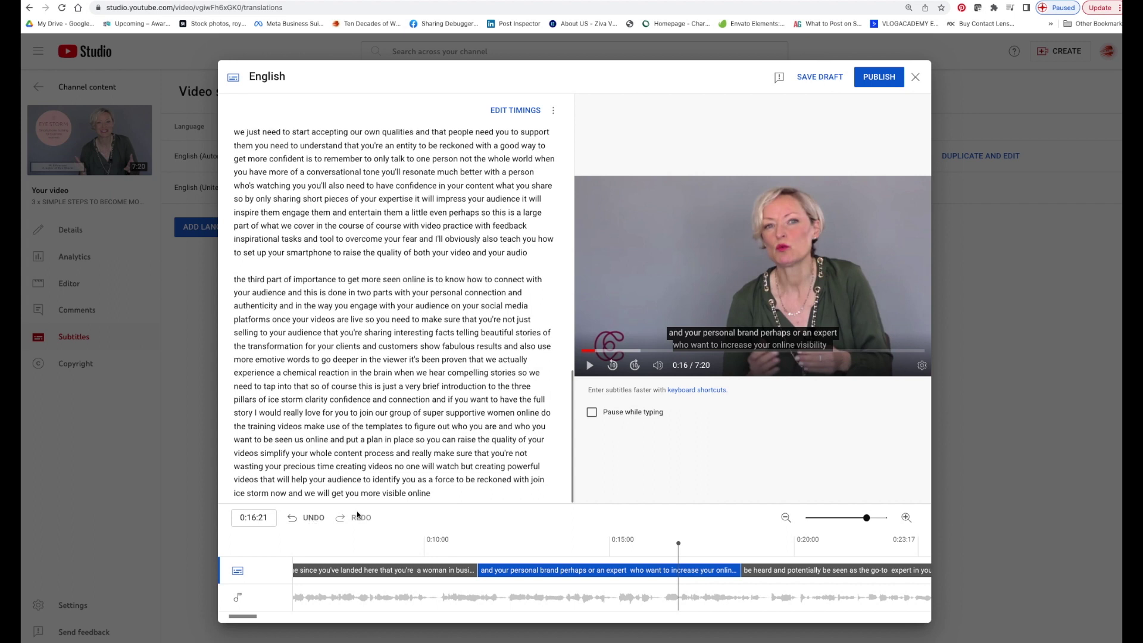
scroll(409, 286, "up", 20)
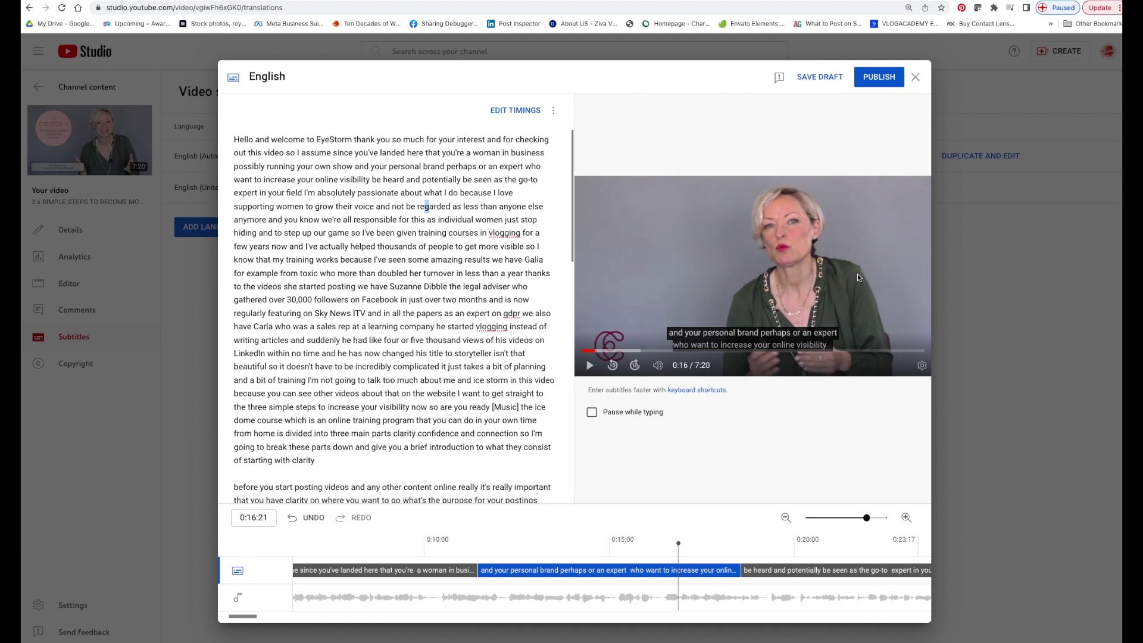
left_click(917, 77)
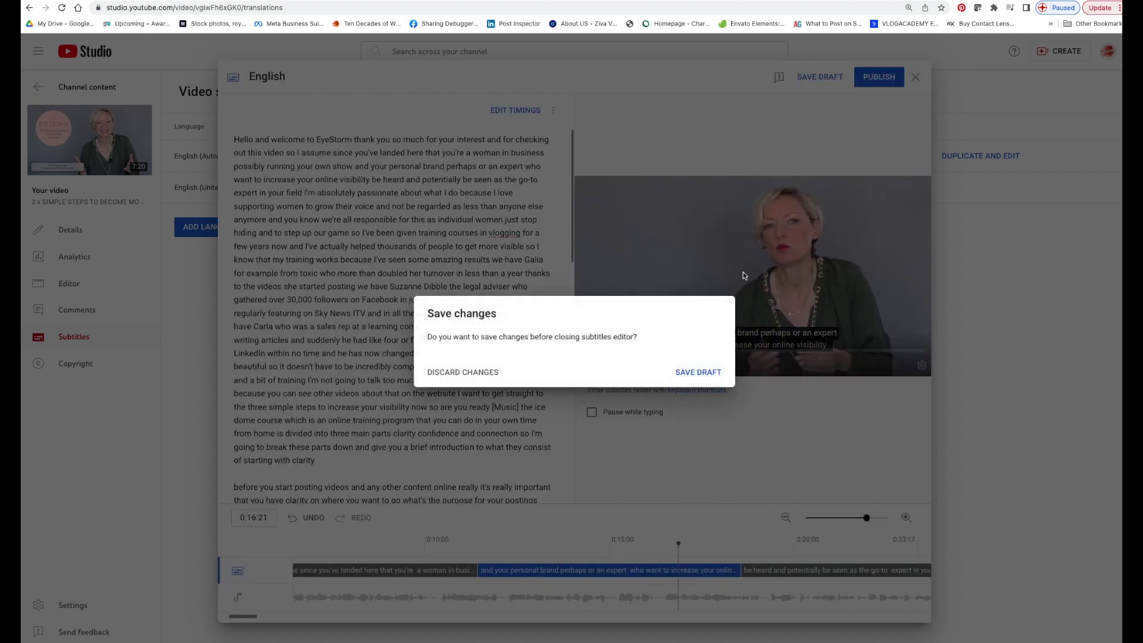
Discard the subtitle changes and open the details of 'Welcome to the EYESTORM Membership Hub 2023!'.
left_click(476, 373)
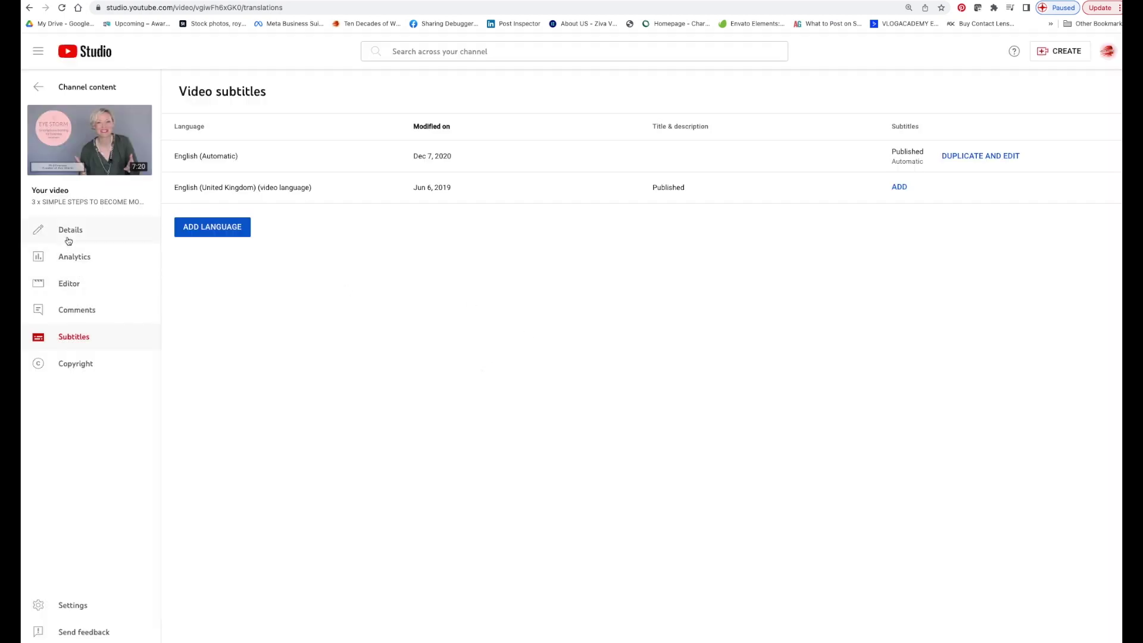
left_click(38, 91)
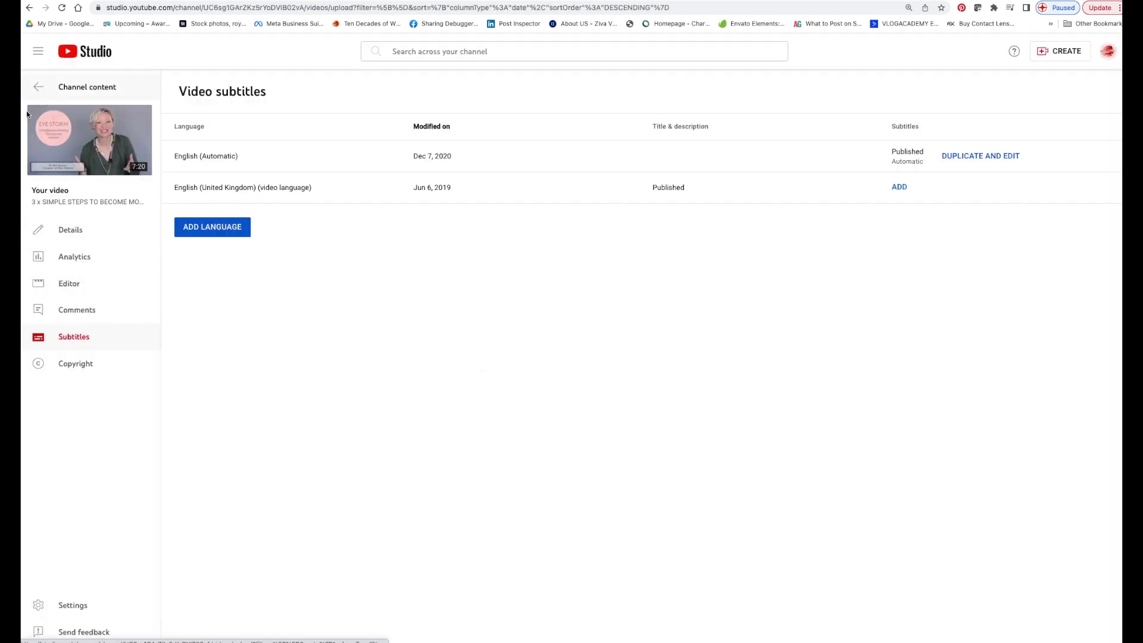
left_click(286, 293)
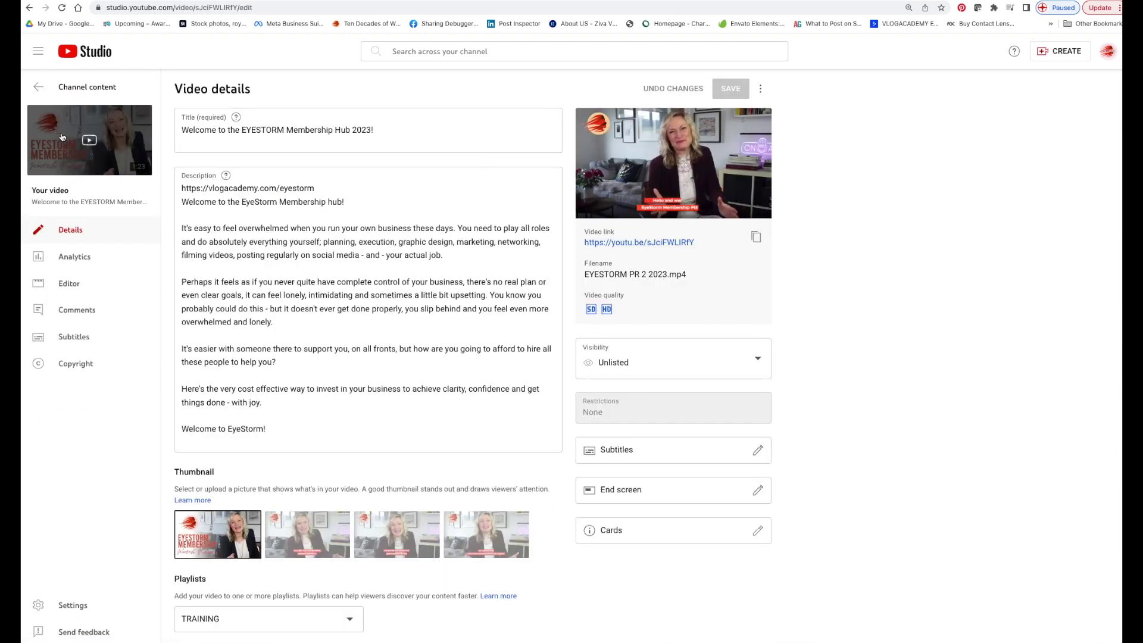
Open the Membership Hub video's public YouTube watch page to play it.
left_click(93, 142)
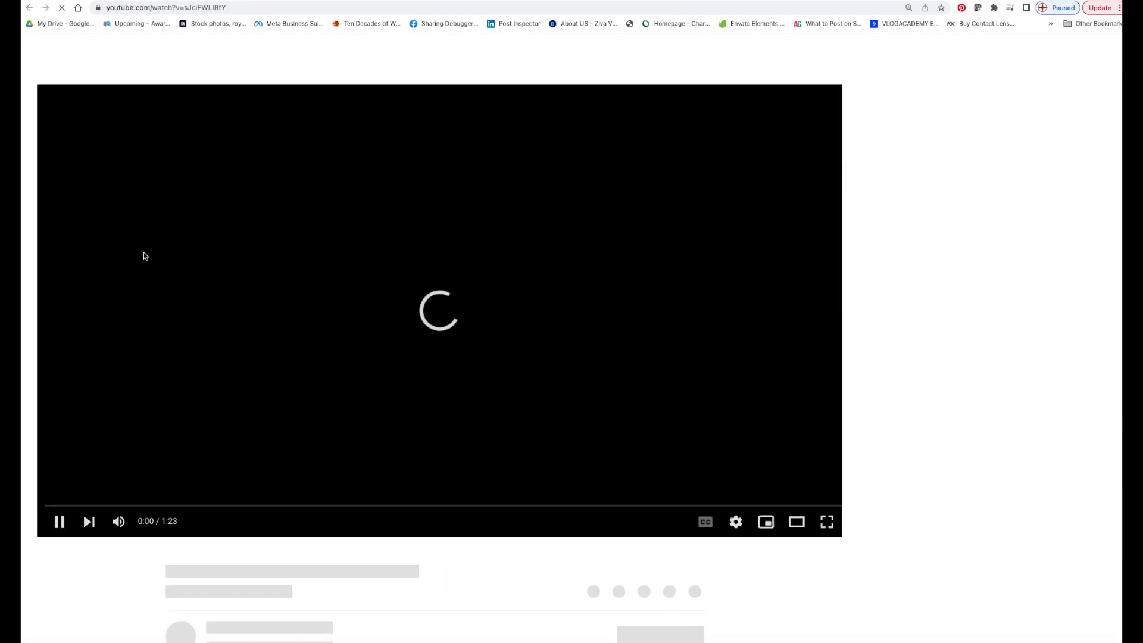